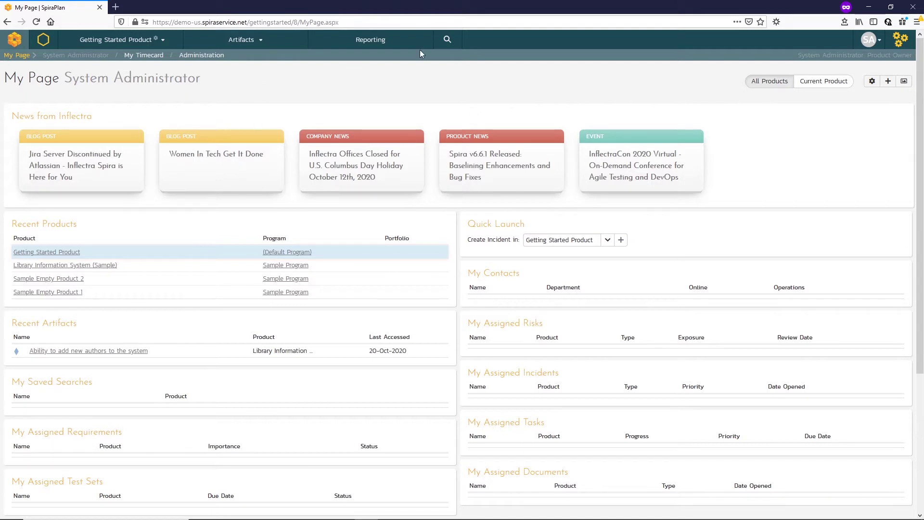
# Go to Administration > Users > View / Edit Users to list the 13 active users.
pyautogui.click(904, 45)
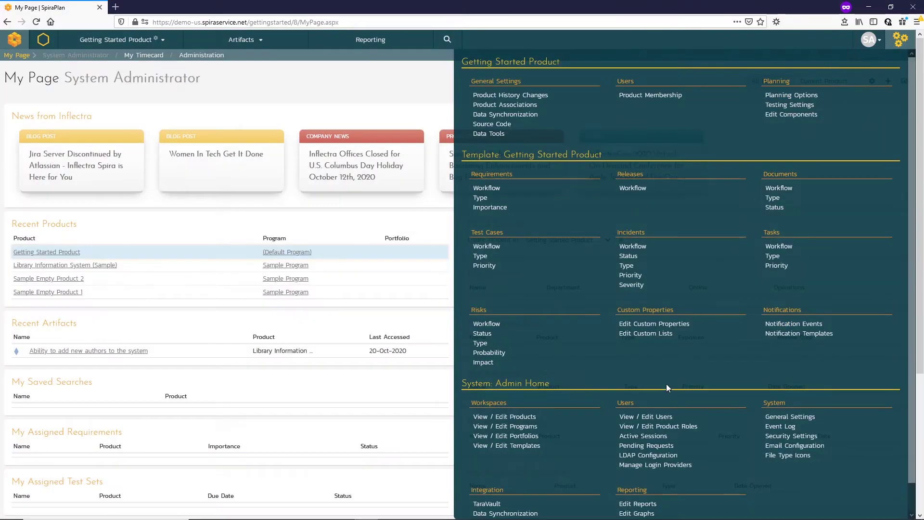
pyautogui.click(636, 419)
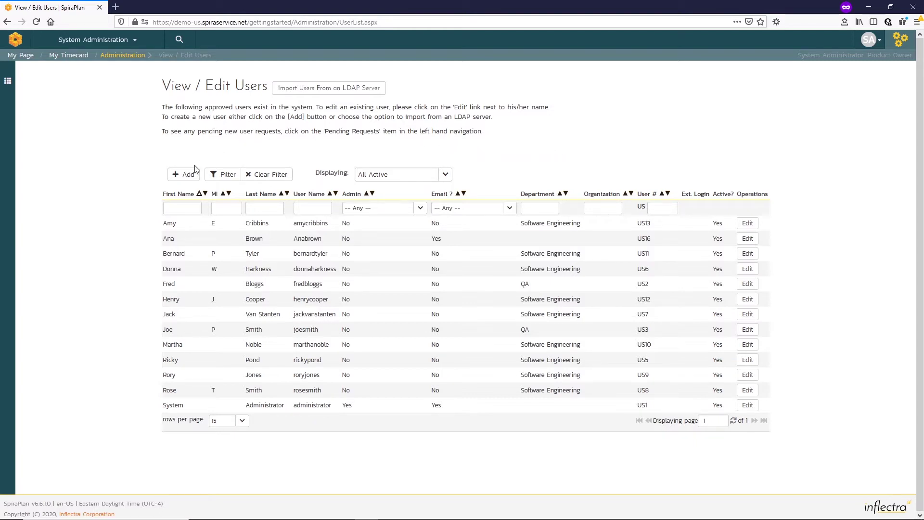
pyautogui.click(181, 179)
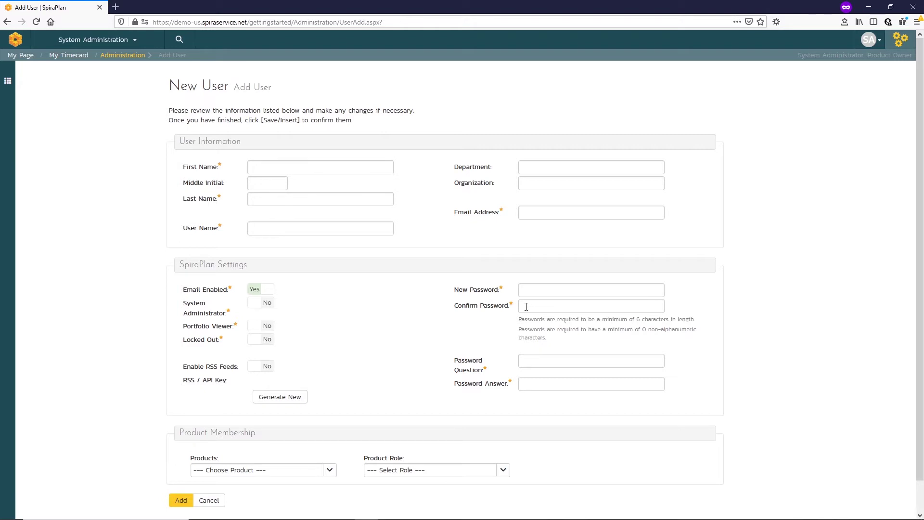
pyautogui.click(209, 501)
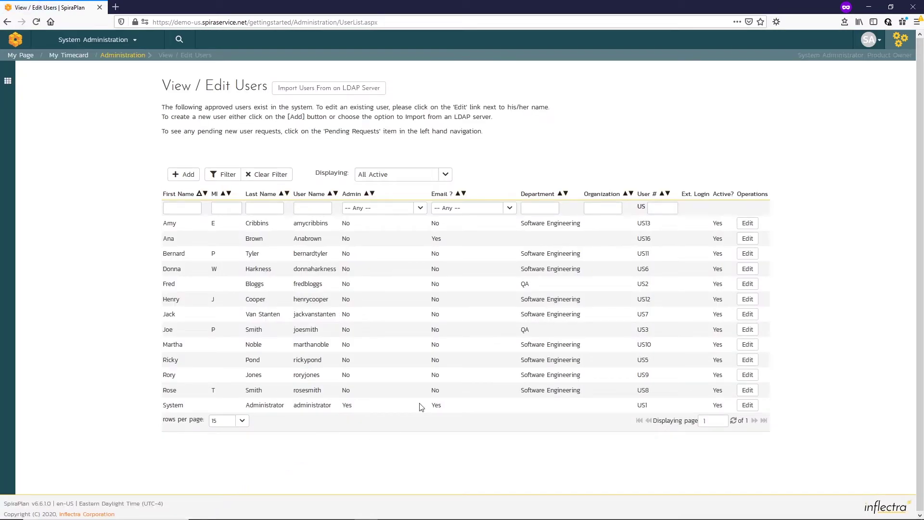
# Leave the admin menu closed and bring up the incognito browser's Please Login page.
pyautogui.click(901, 39)
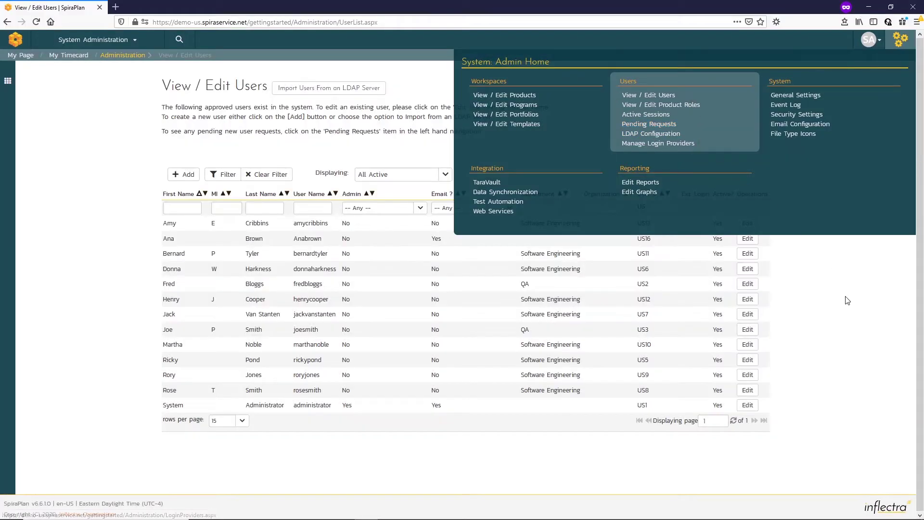
pyautogui.click(845, 301)
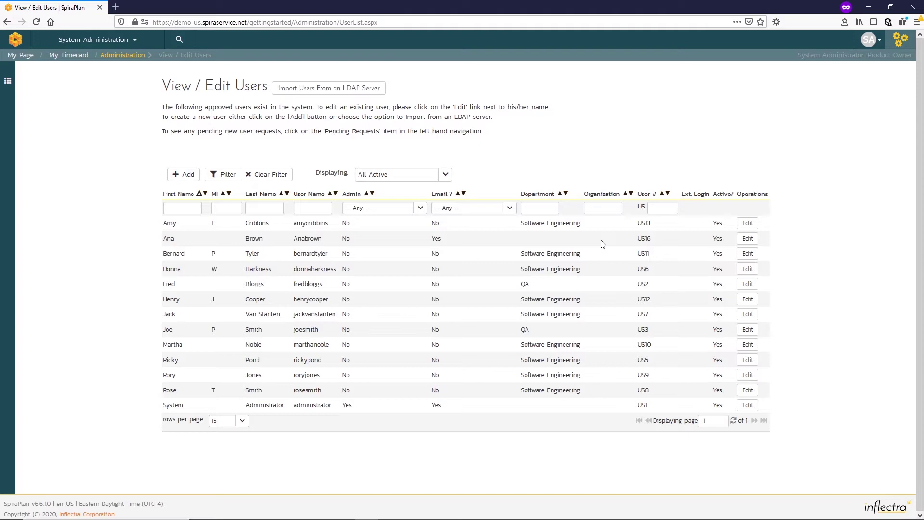
pyautogui.hotkey('alt', 'Tab')
pyautogui.press('Tab')
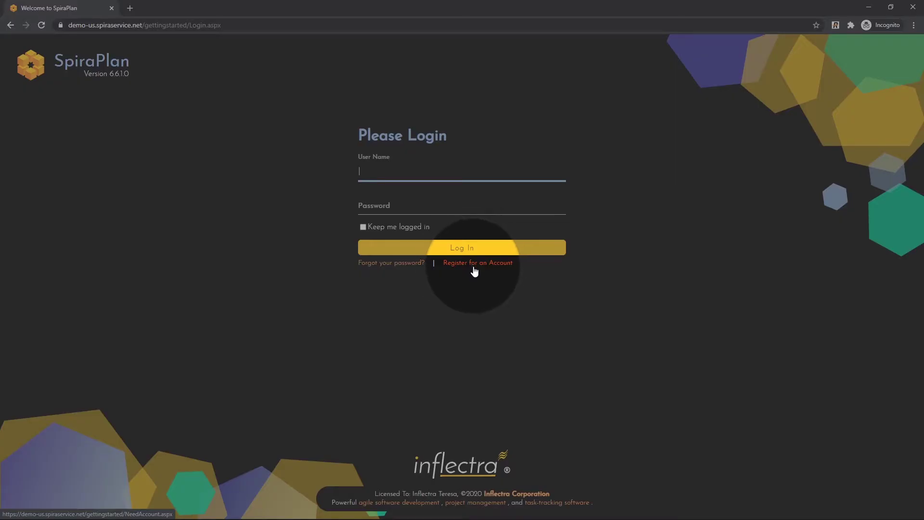
# Open the account request form and enter the requested user name, e-mail, first and last name.
pyautogui.click(474, 270)
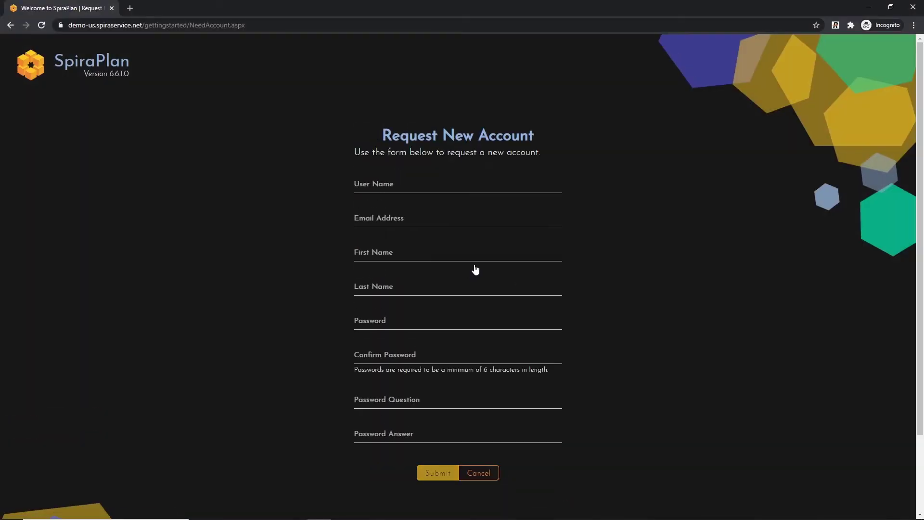
pyautogui.click(372, 192)
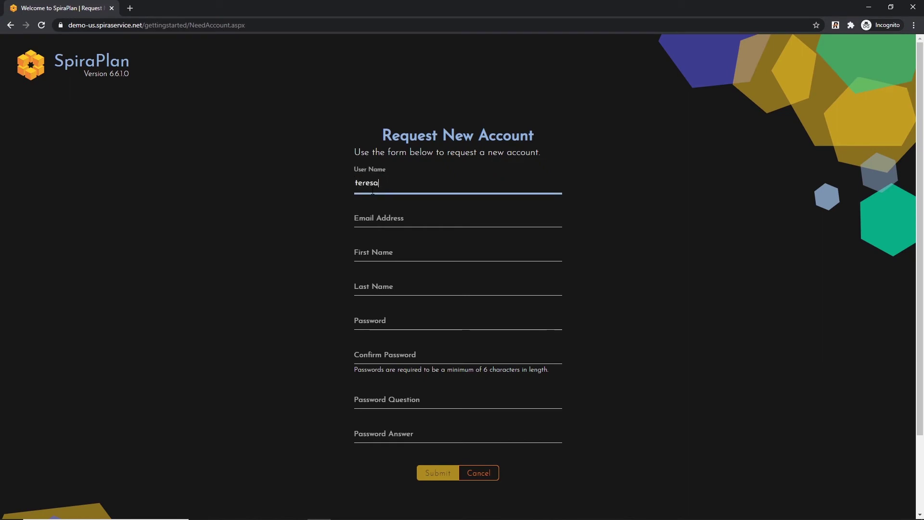
pyautogui.press('Tab')
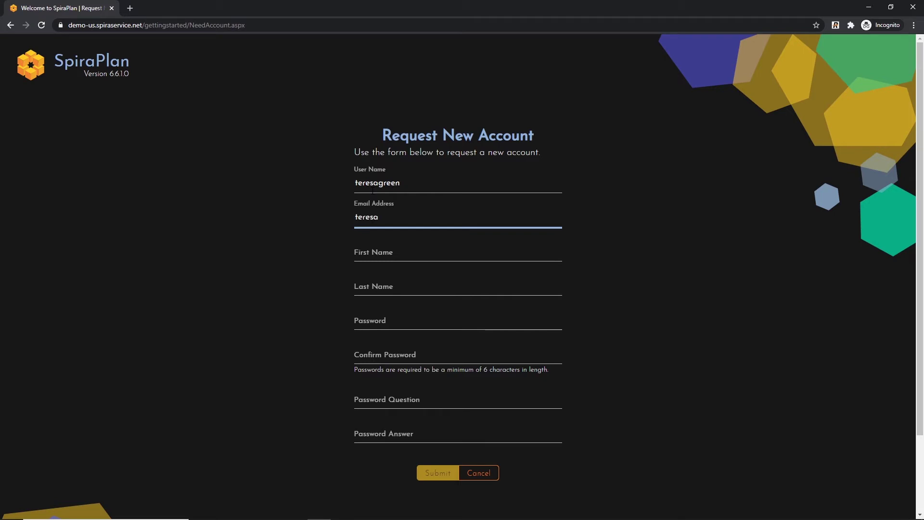
pyautogui.press('Tab')
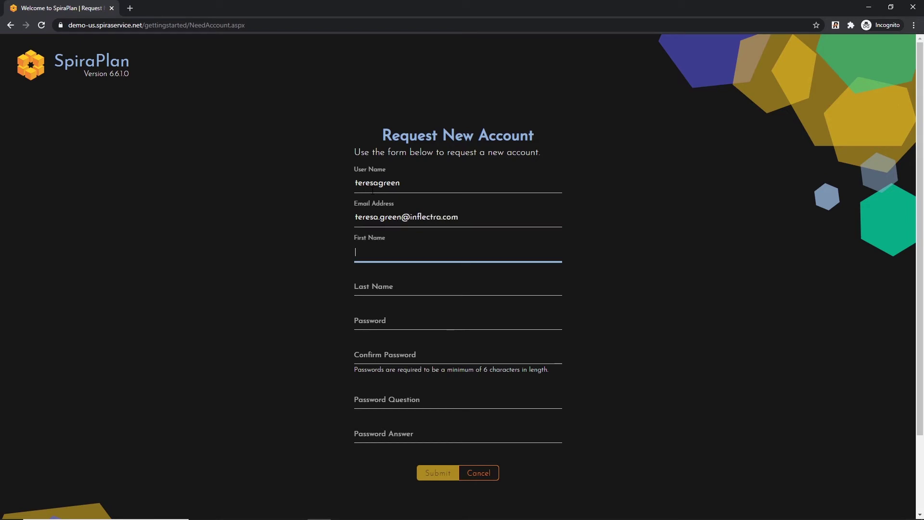
pyautogui.press('Tab')
# Enter and confirm the password, fill in the recovery question and answer, and submit.
pyautogui.press('Tab')
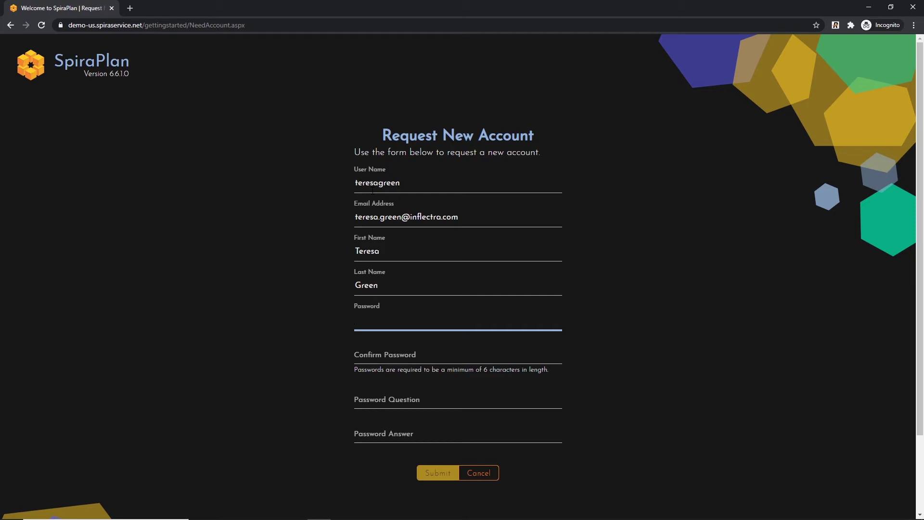
pyautogui.write('••••••••••••')
pyautogui.press('Tab')
pyautogui.write('••••••••••••')
pyautogui.press('Tab')
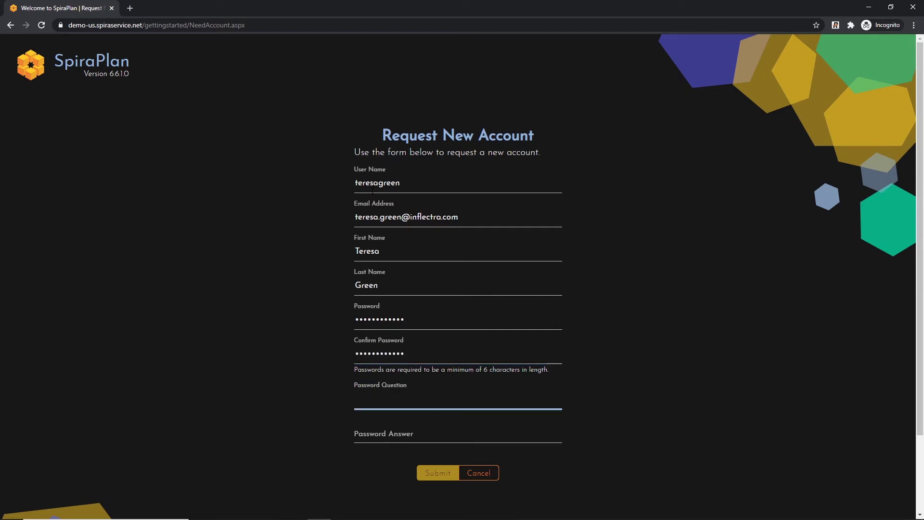
pyautogui.write('1+1')
pyautogui.press('Tab')
pyautogui.write('2')
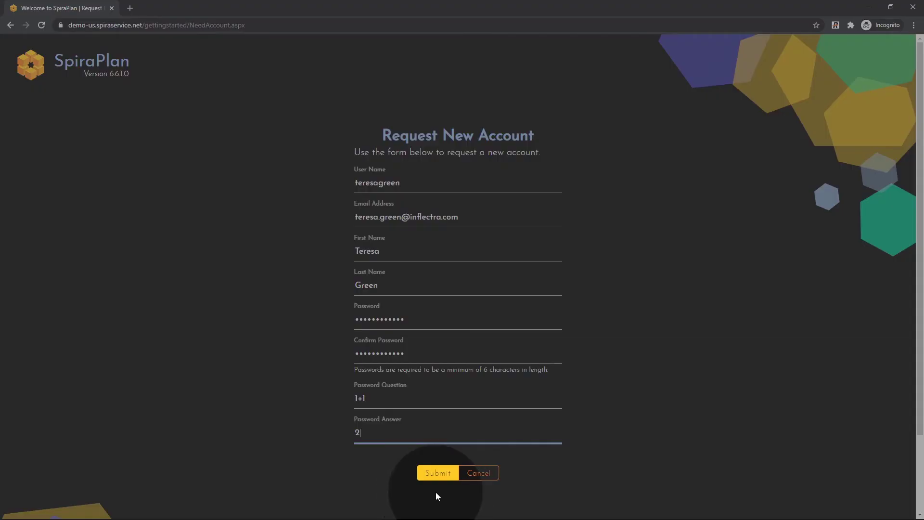
pyautogui.click(437, 473)
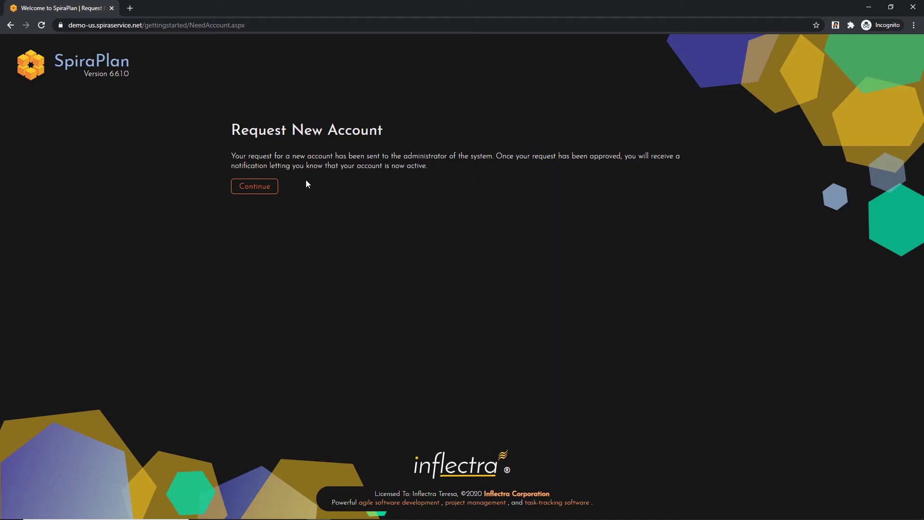
# Back in the admin browser, open Administration > Users > Pending Requests showing request US17.
pyautogui.hotkey('alt', 'Tab')
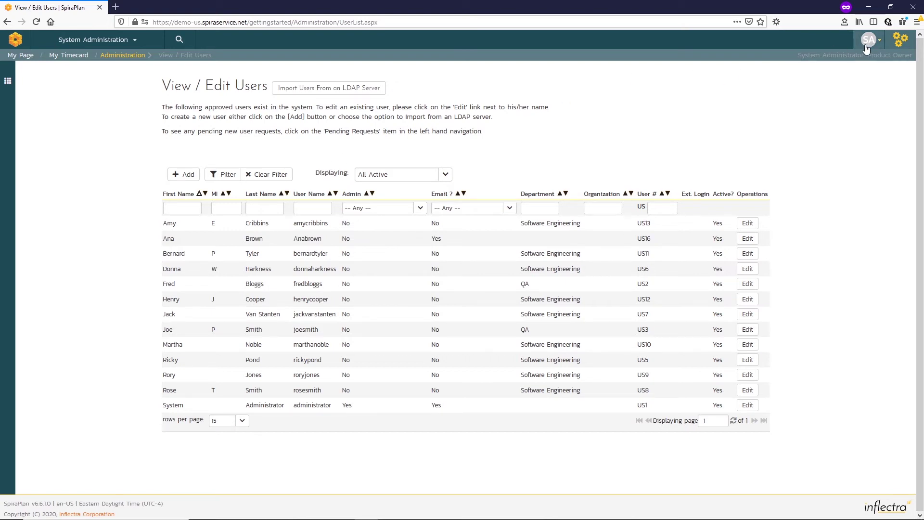
pyautogui.click(904, 46)
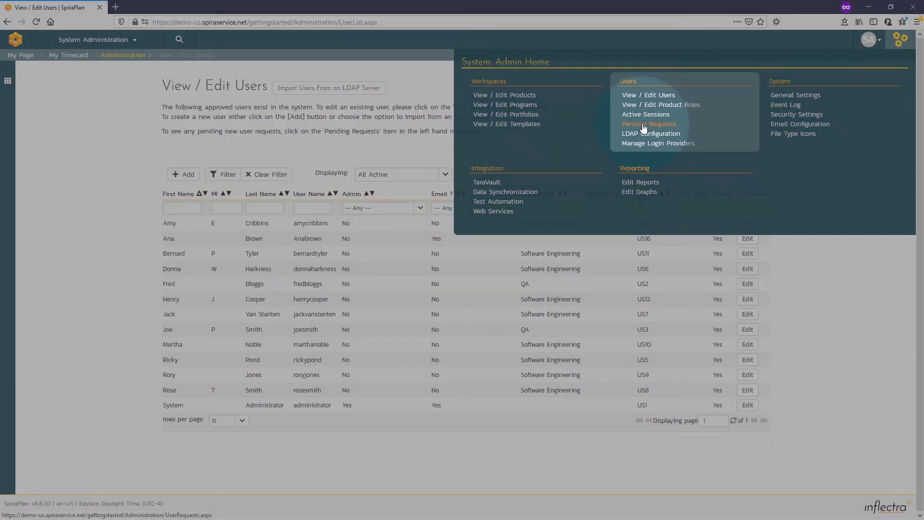
pyautogui.click(642, 124)
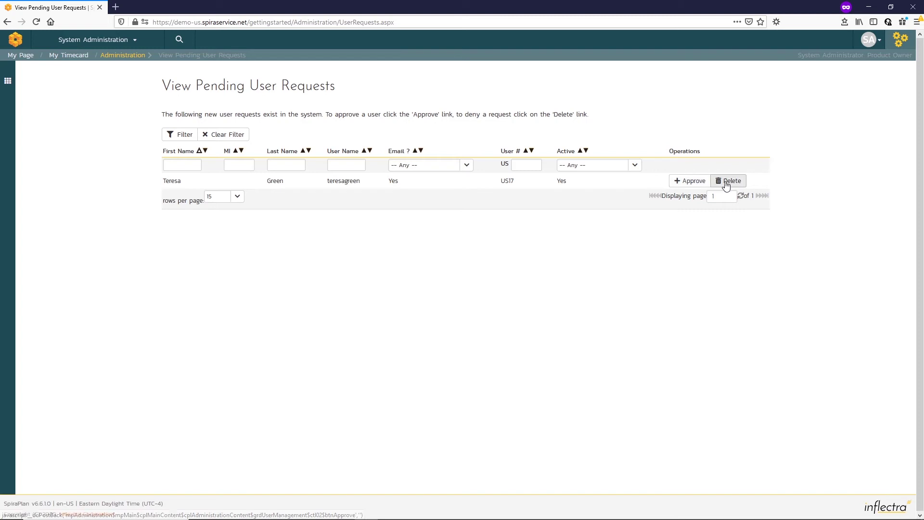
# Approve pending request US17, then return to the requester's incognito window.
pyautogui.click(690, 182)
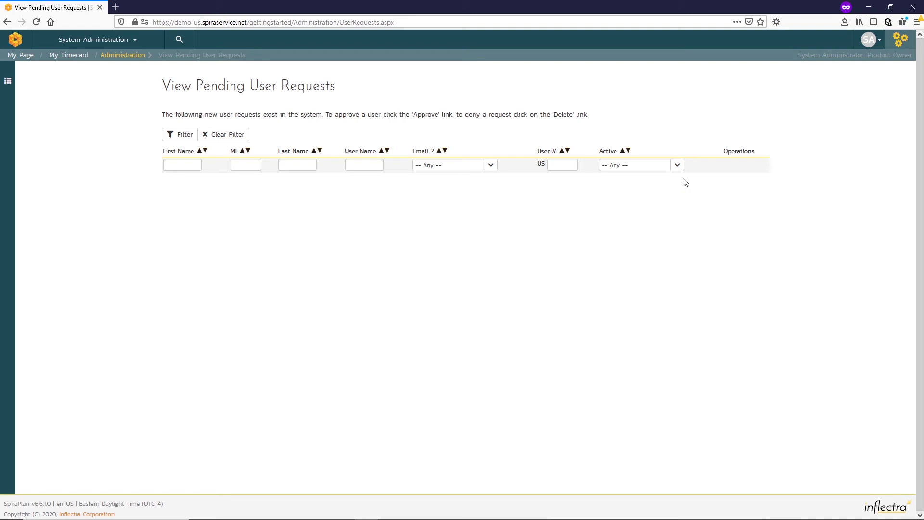
pyautogui.hotkey('alt', 'Tab')
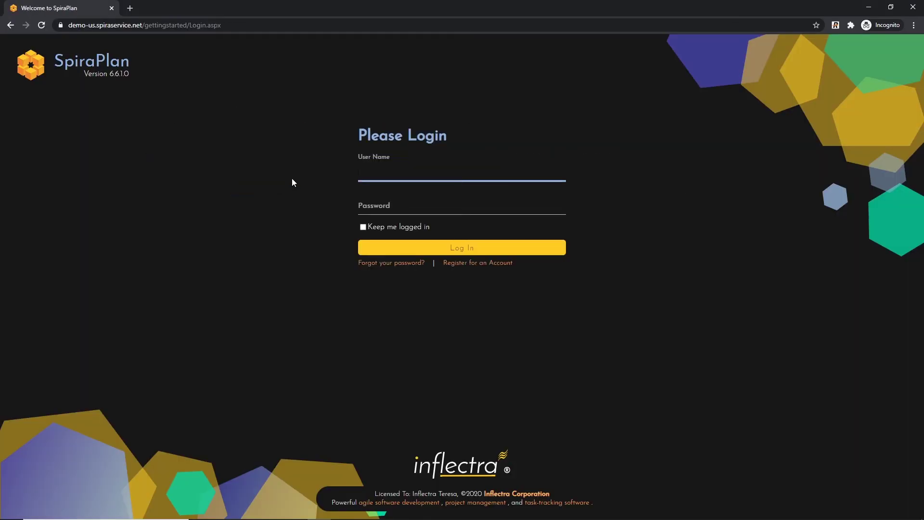
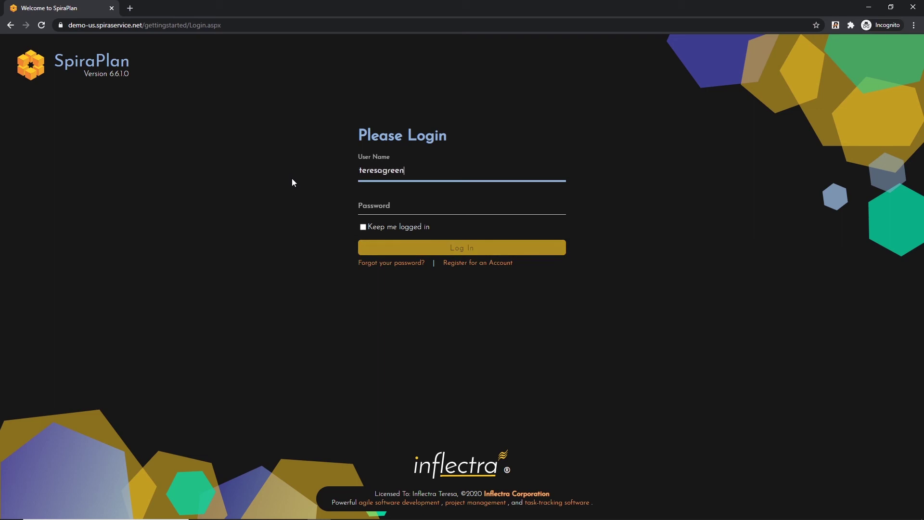
# Log in with the newly approved account's user name and password.
pyautogui.press('Tab')
pyautogui.write('••••••••')
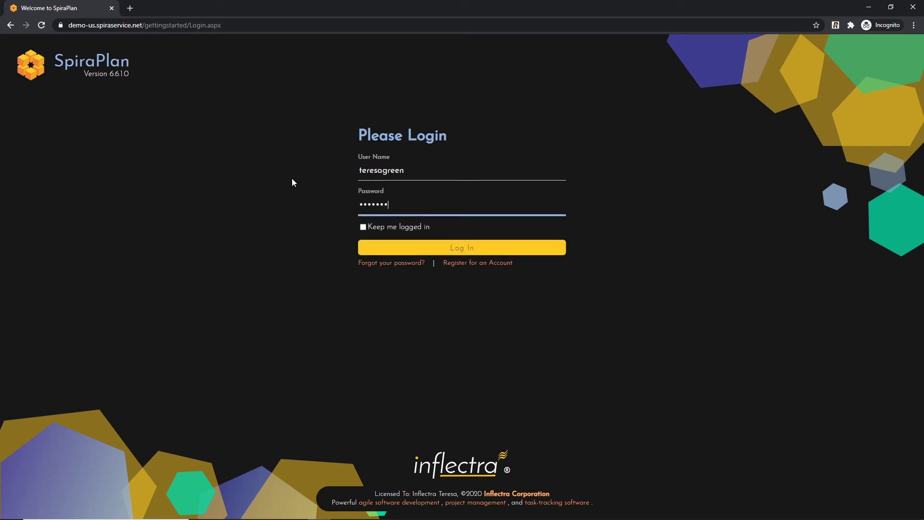
pyautogui.write('••••')
pyautogui.click(403, 248)
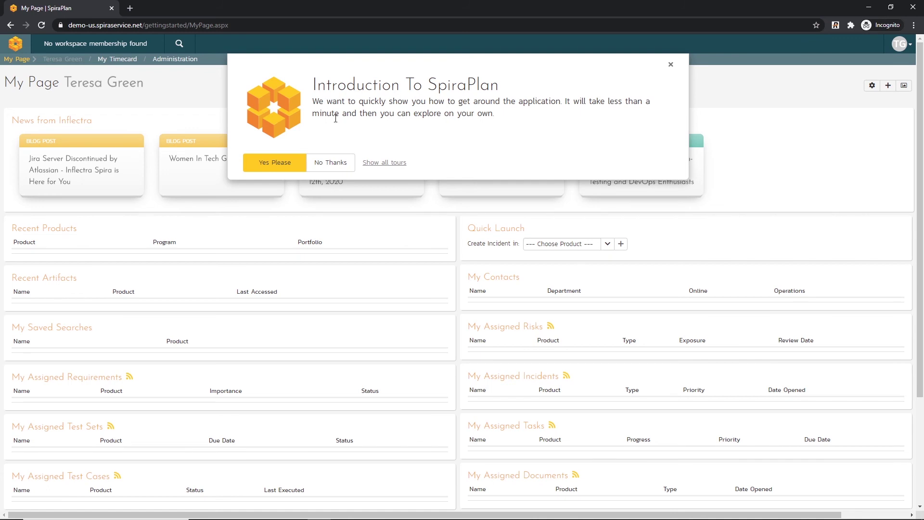
# Choose No Thanks on the Introduction To SpiraPlan popup, then glance at the TG avatar menu.
pyautogui.click(329, 168)
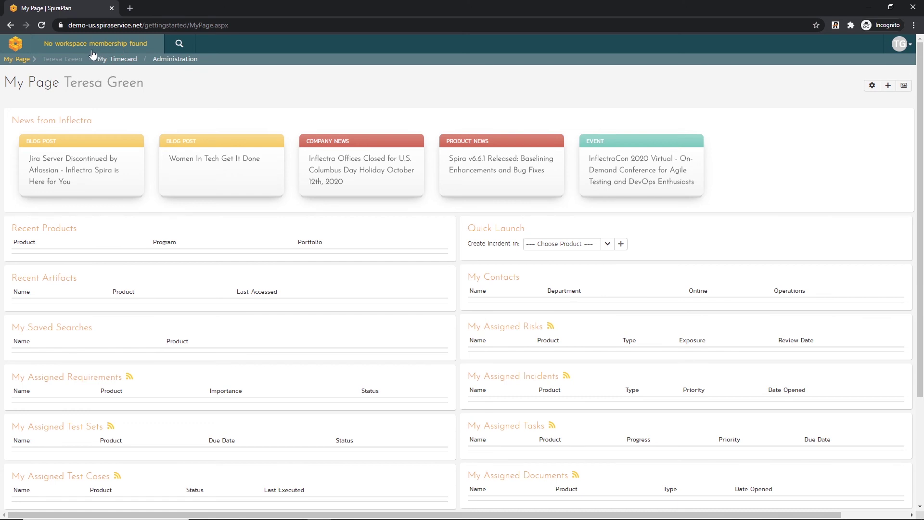
pyautogui.moveTo(93, 53)
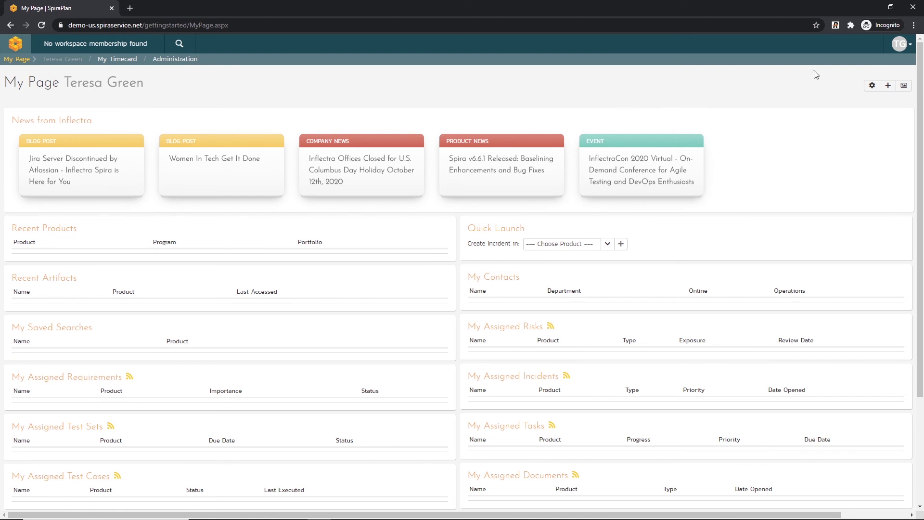
pyautogui.click(904, 47)
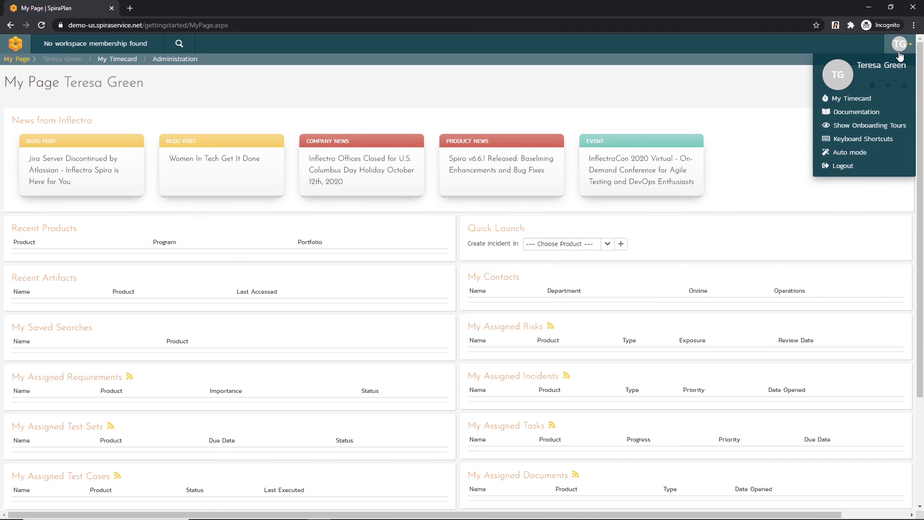
pyautogui.click(770, 98)
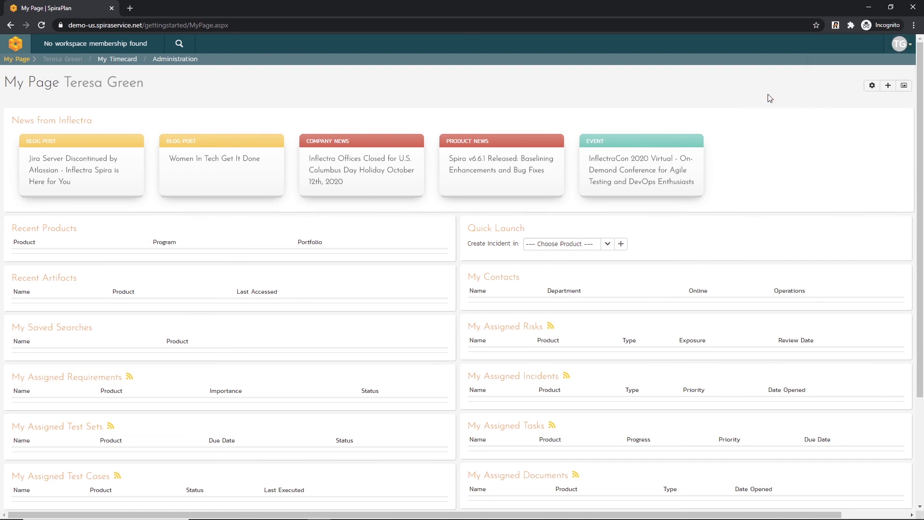